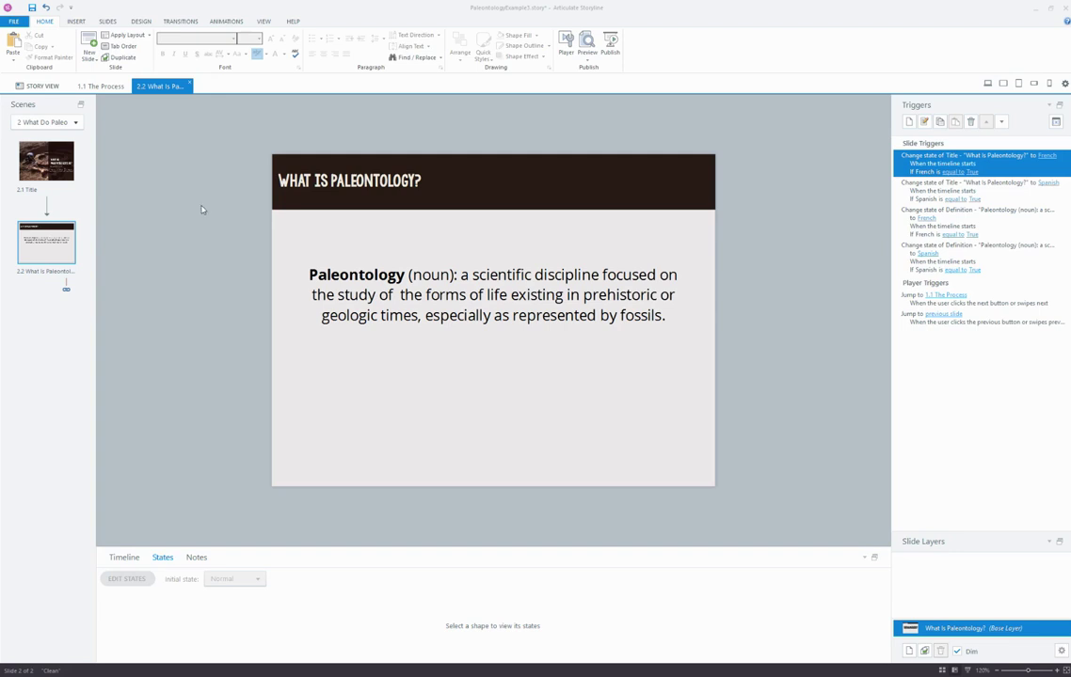
- View the slide title's French and Spanish states to compare the translated headings
left_click(338, 156)
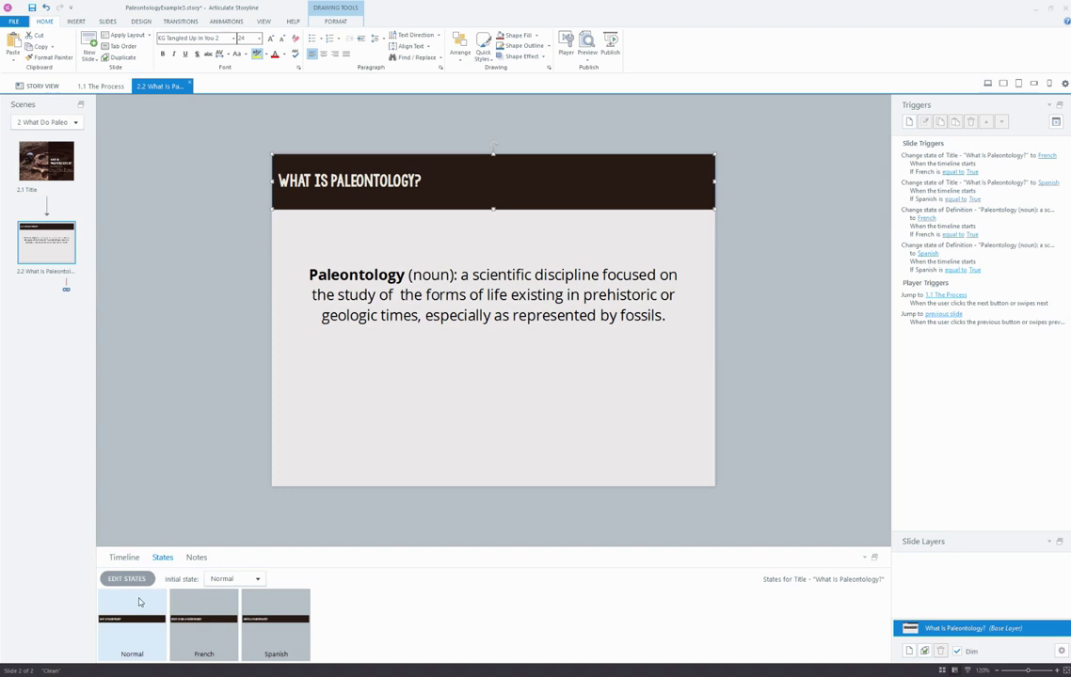
left_click(177, 604)
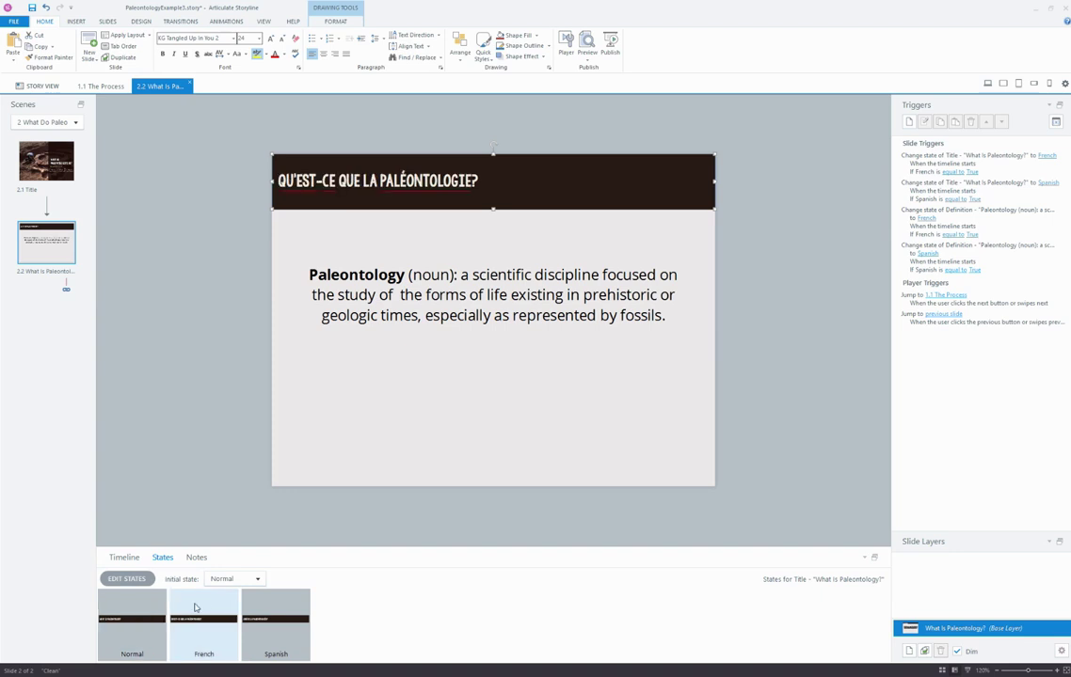
left_click(255, 606)
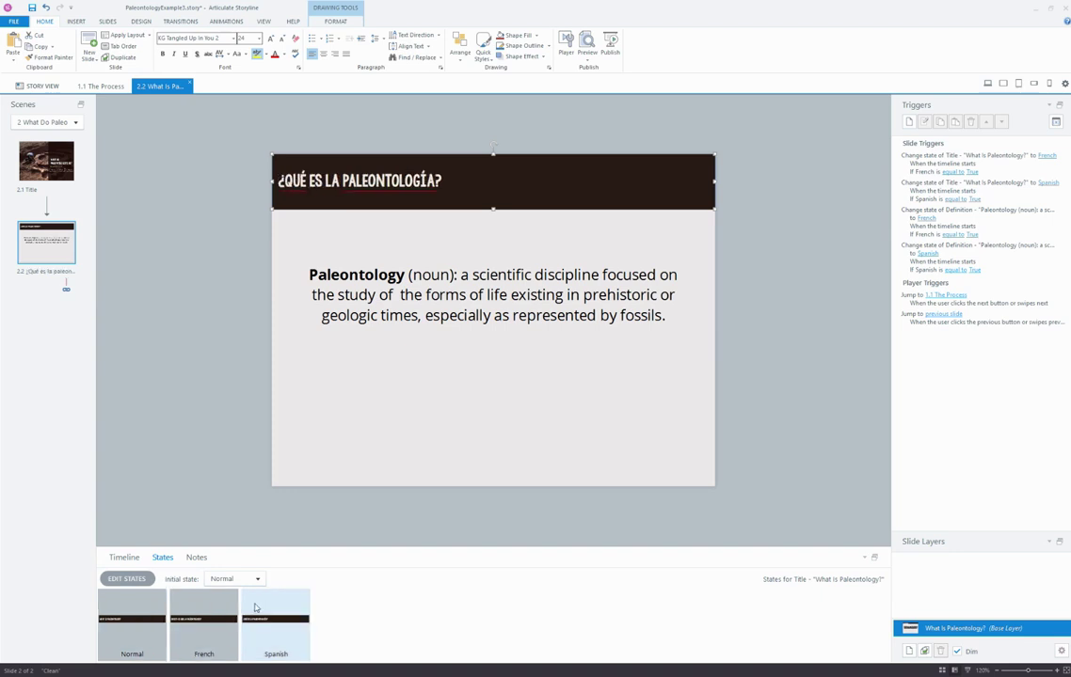
left_click(299, 411)
- View the Normal, French and Spanish states of the paleontology definition text box
left_click(313, 265)
left_click(127, 623)
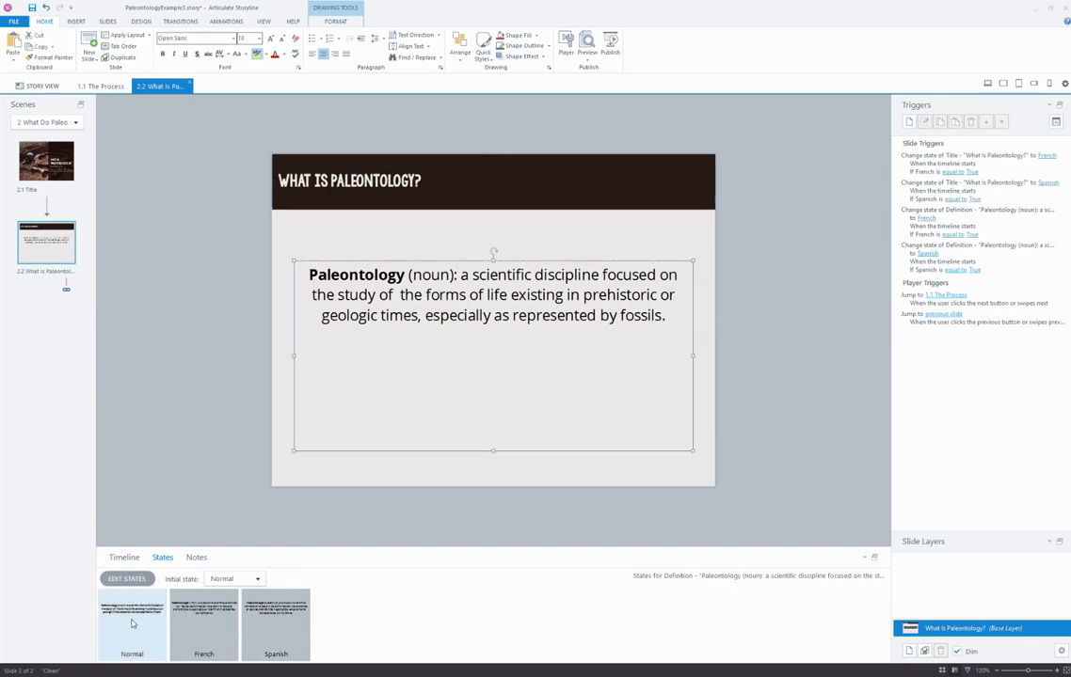
left_click(198, 630)
left_click(271, 636)
left_click(197, 430)
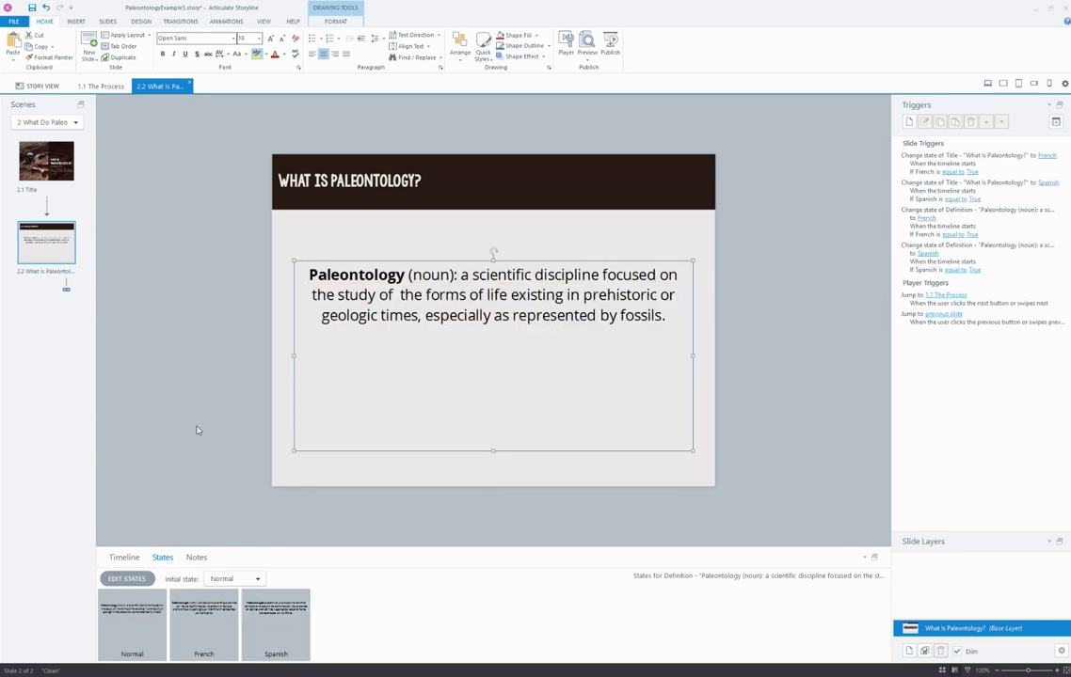
- On the 2.1 Title slide, examine the triggers attached to the English and French buttons
left_click(65, 155)
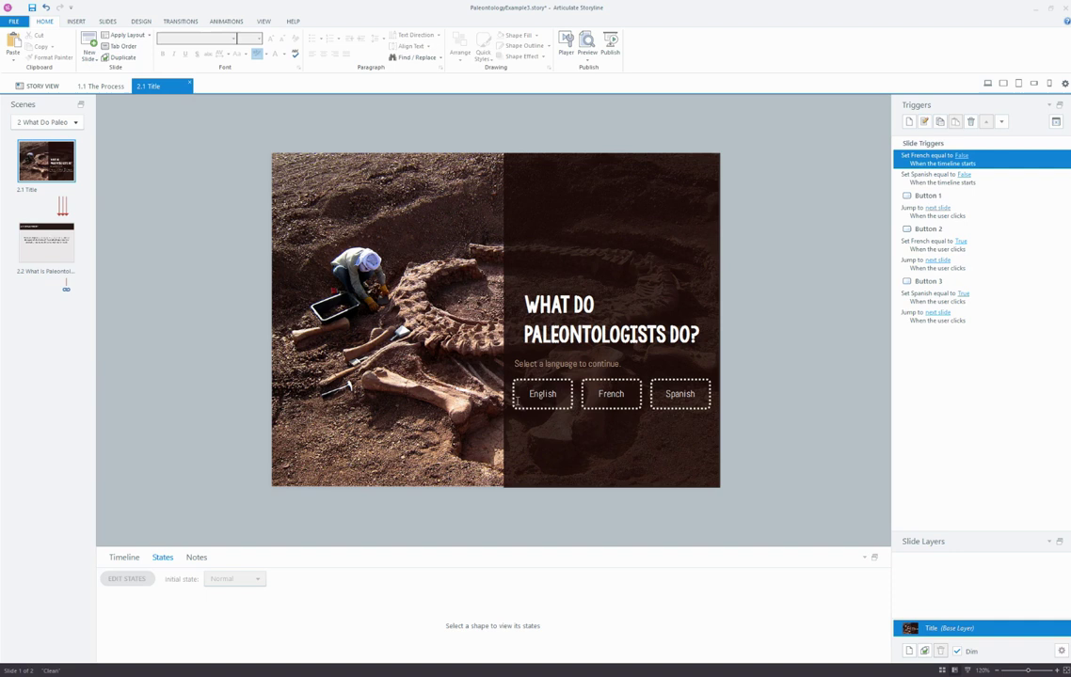
left_click(515, 404)
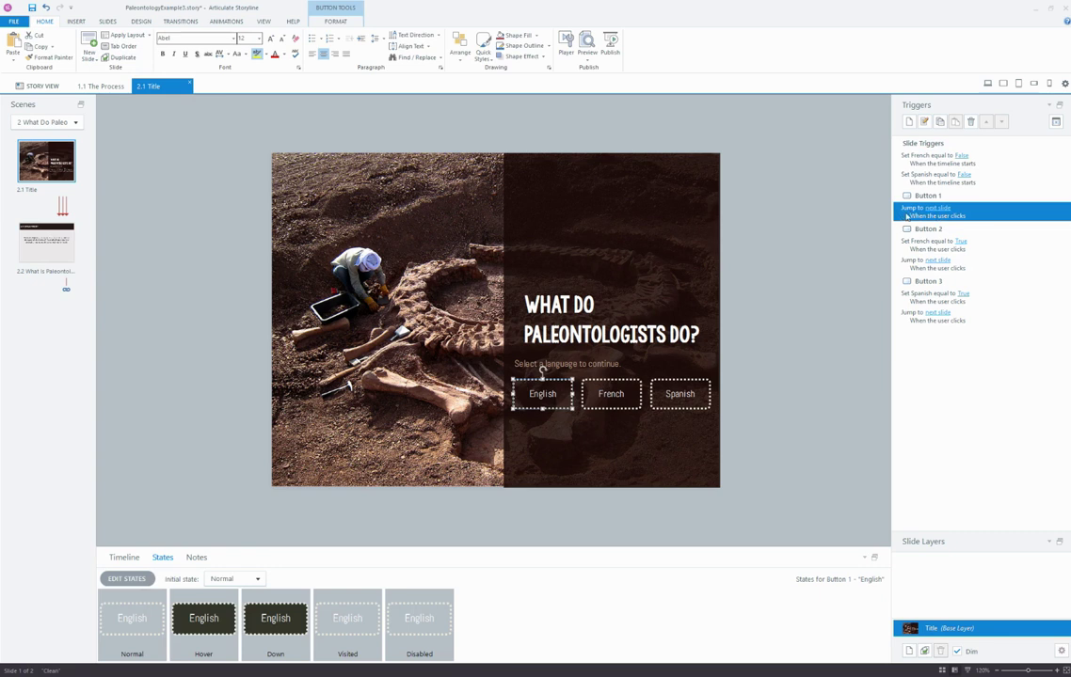
left_click(822, 290)
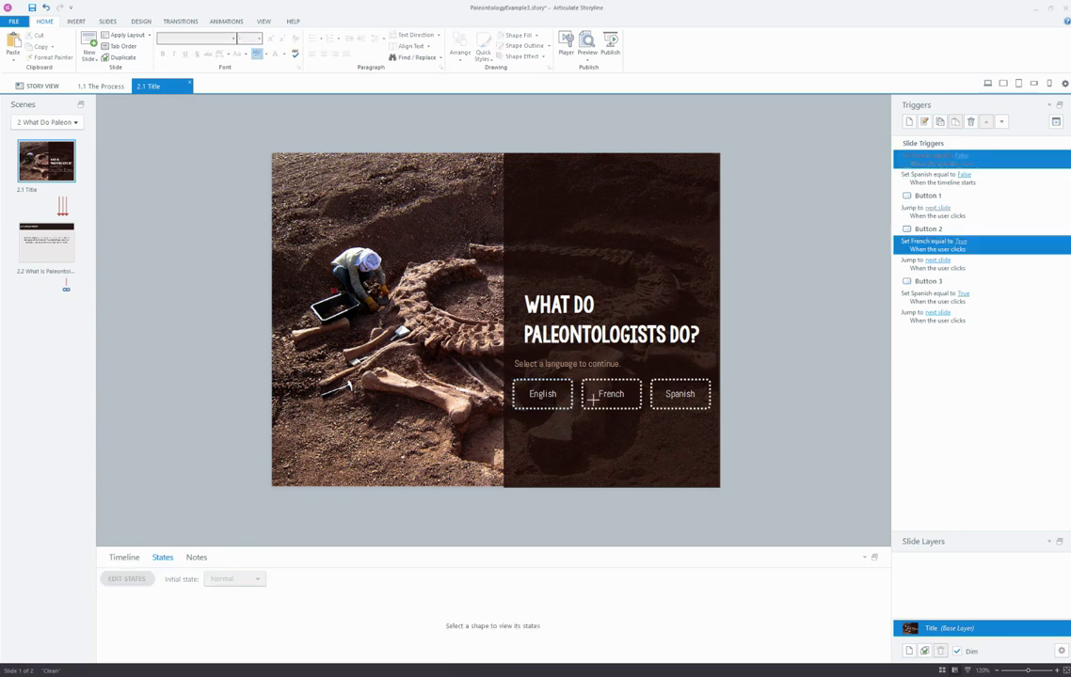
left_click(593, 398)
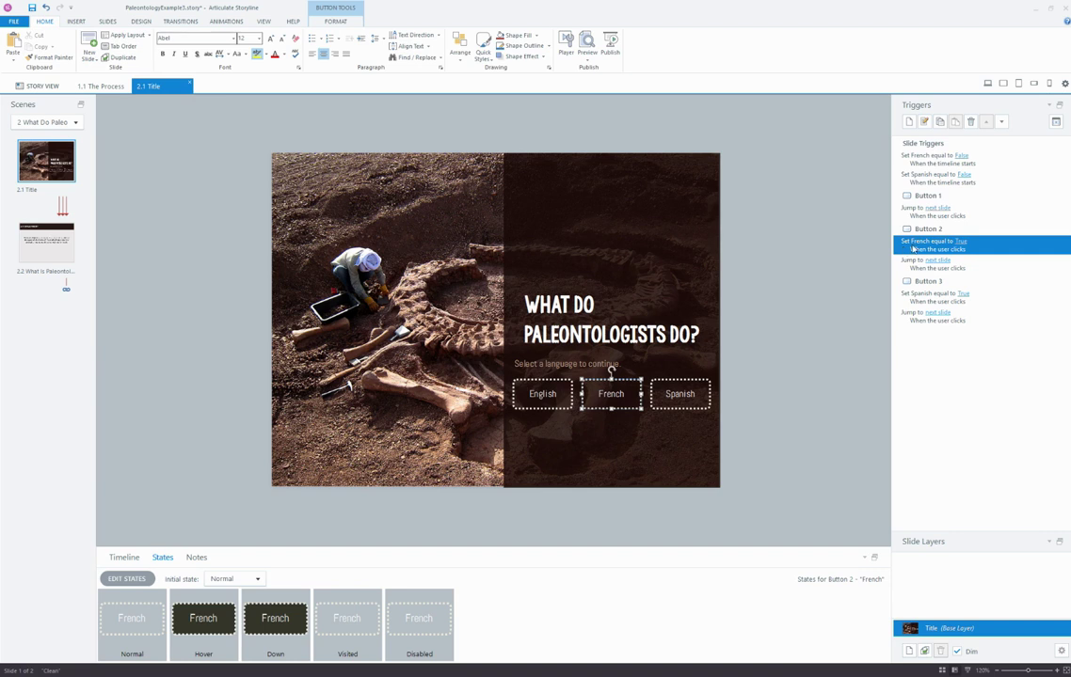
- Review the French and Spanish project variables, including the French variable's type and default value
left_click(939, 115)
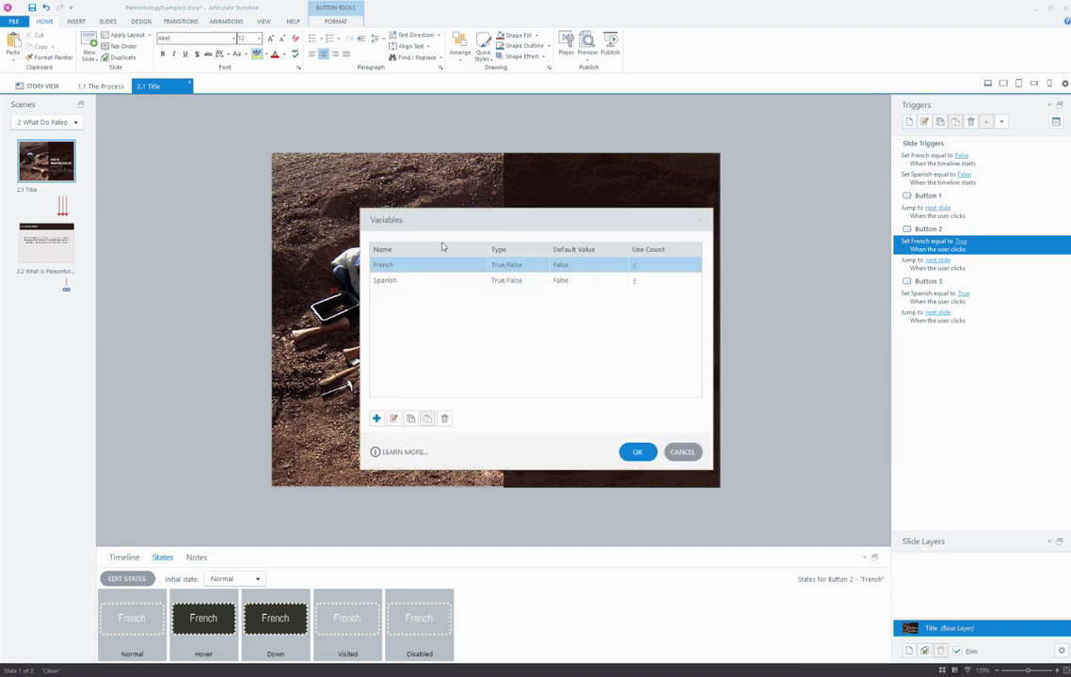
left_click(393, 419)
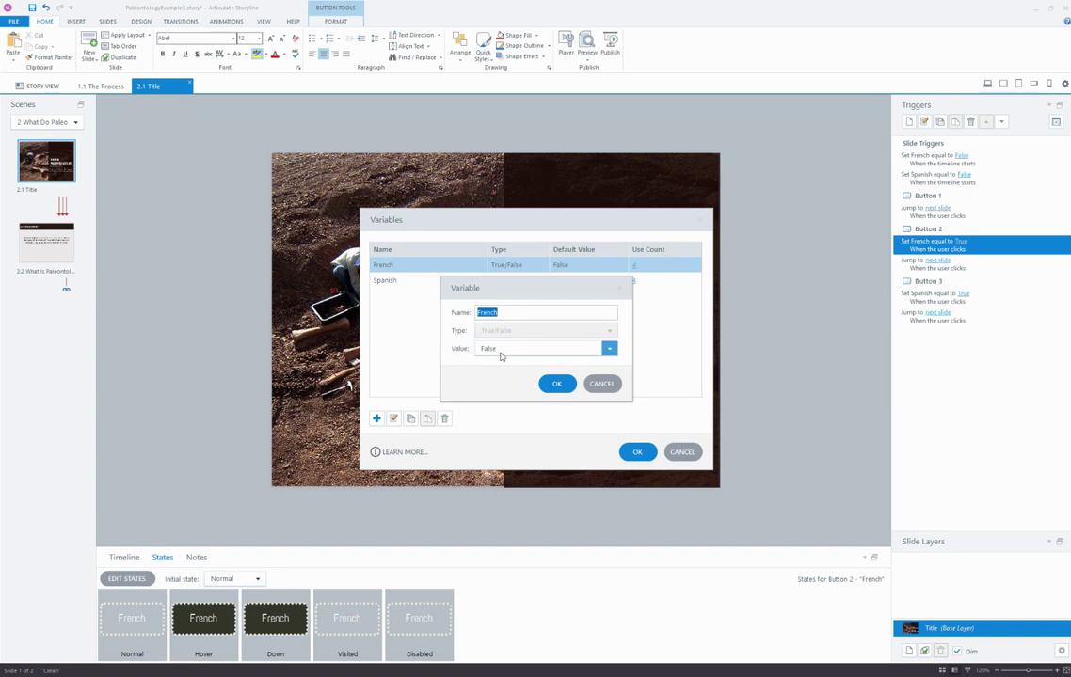
left_click(556, 383)
left_click(395, 282)
left_click(636, 452)
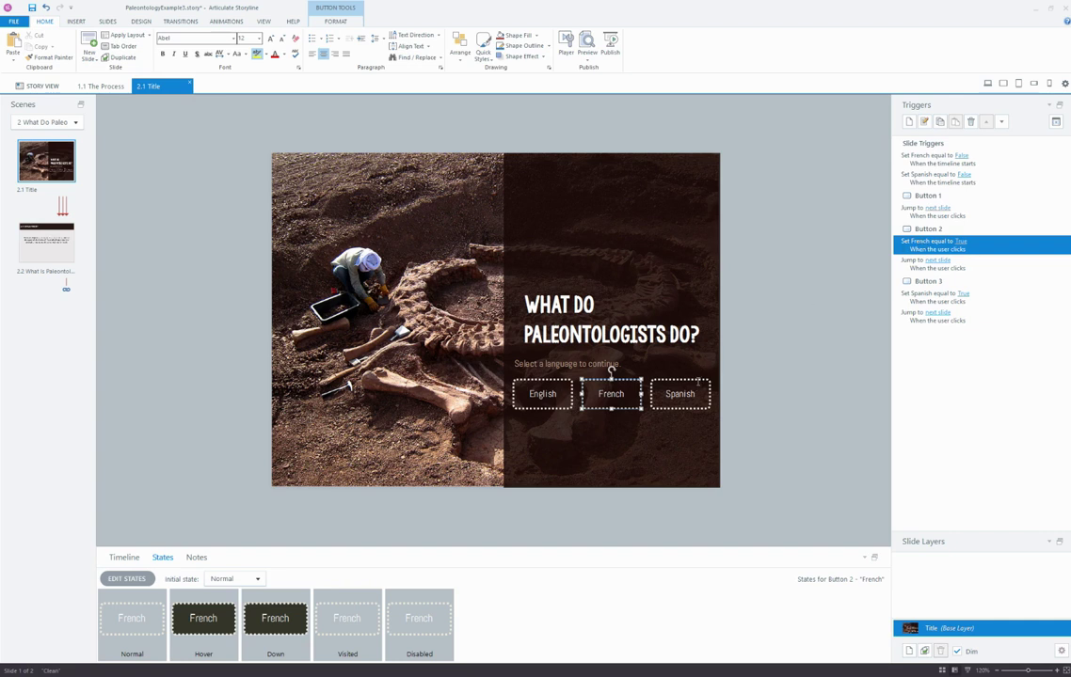
- Examine the trigger on the Spanish button that sets its language variable
left_click(679, 393)
left_click(928, 295)
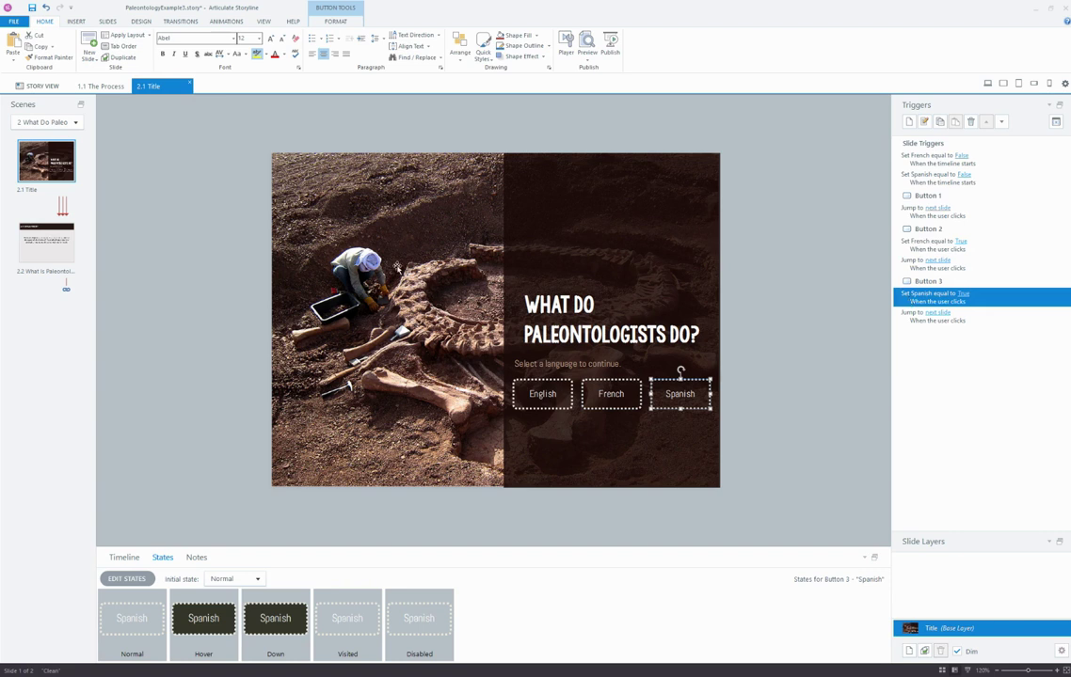
- On slide 2.2, open the Title's French state trigger for editing and review its target object and condition
left_click(64, 257)
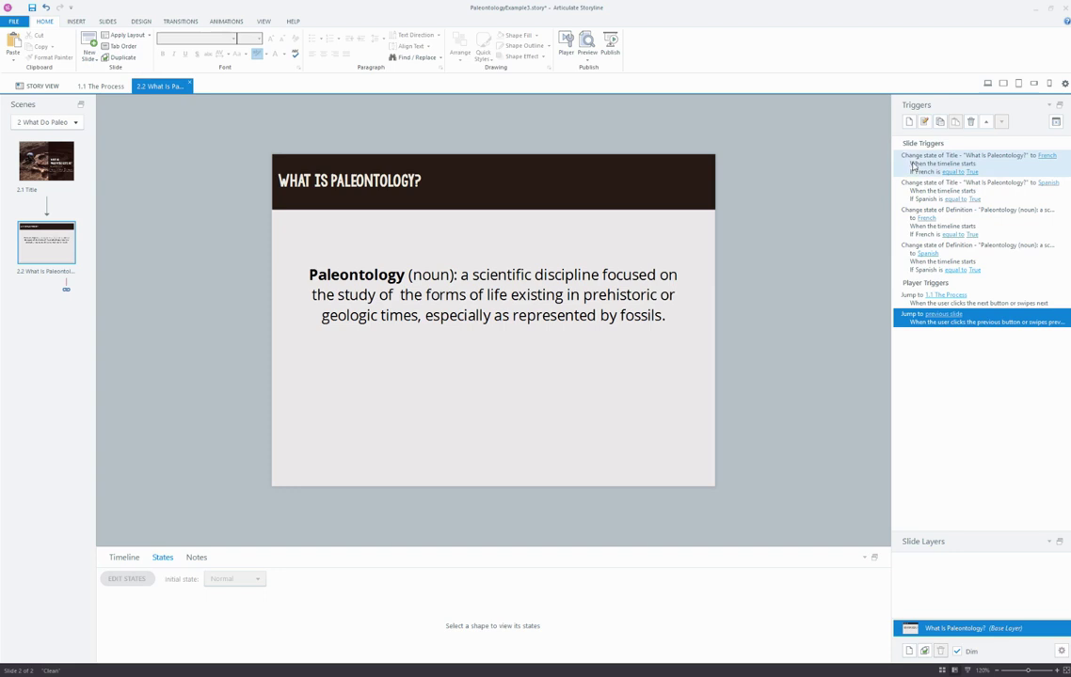
left_click(908, 162)
left_click(924, 123)
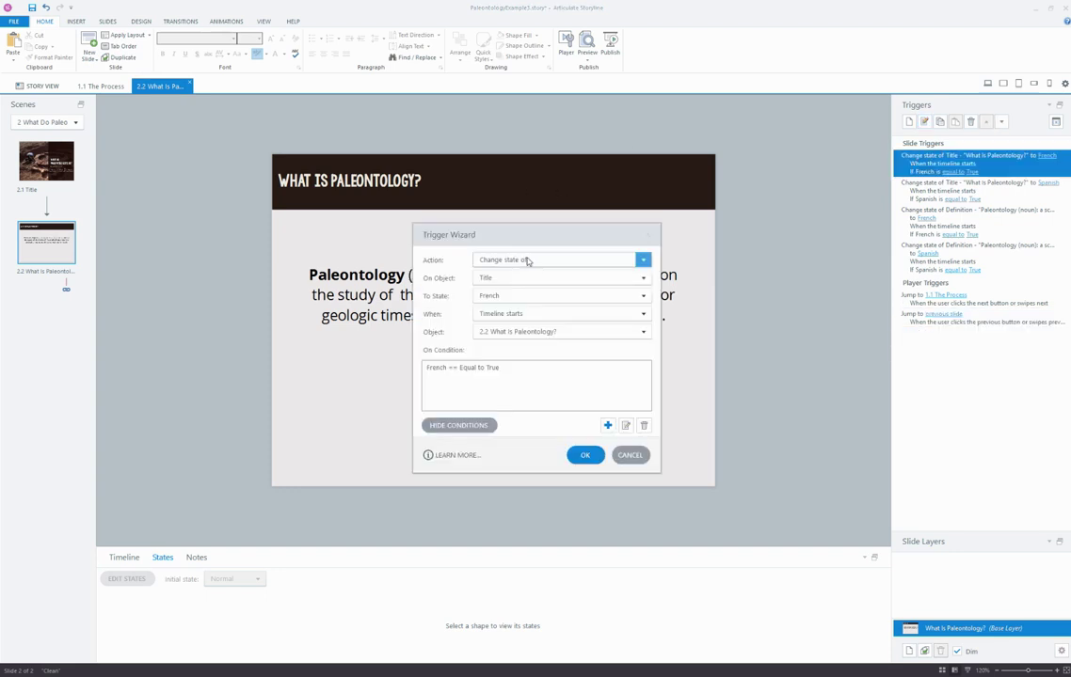
left_click(506, 278)
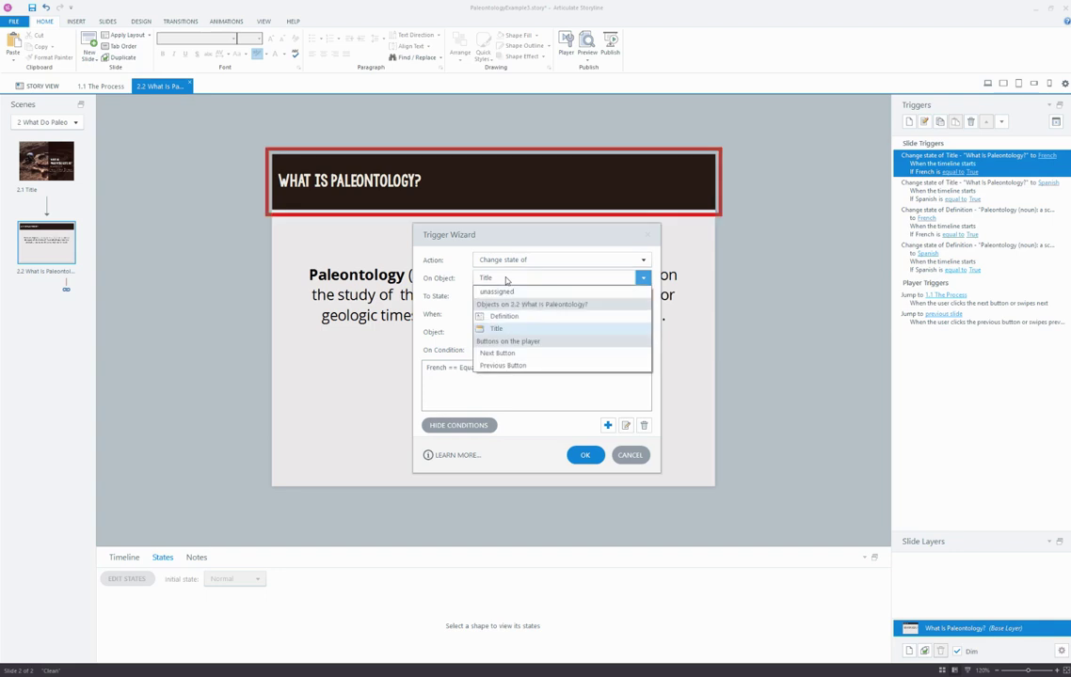
left_click(508, 278)
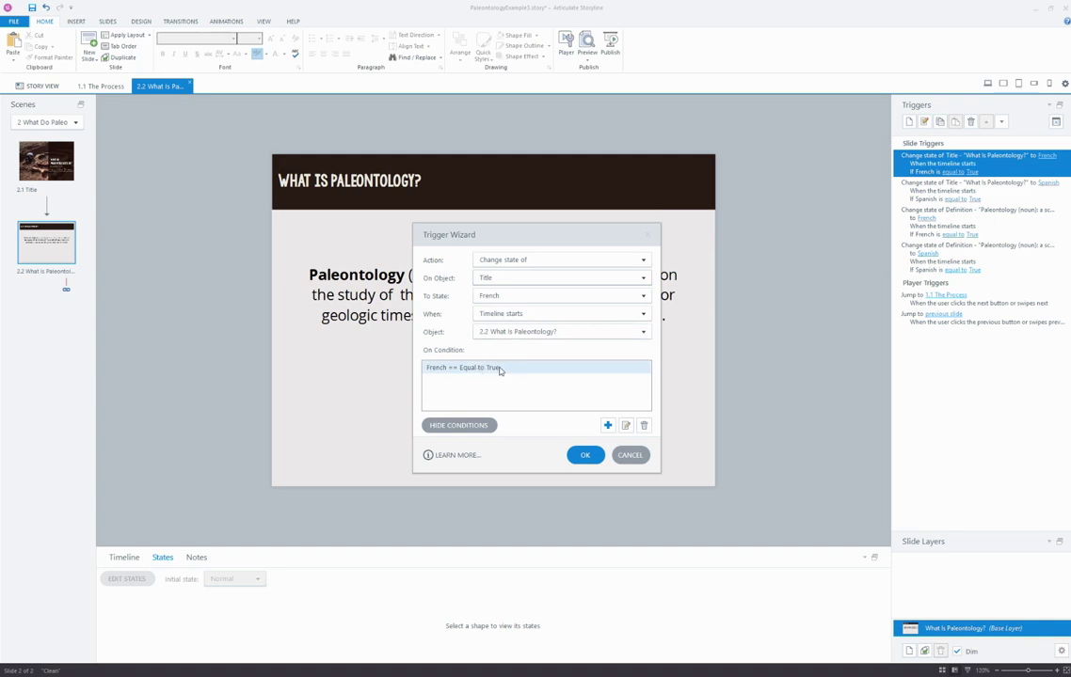
left_click(499, 369)
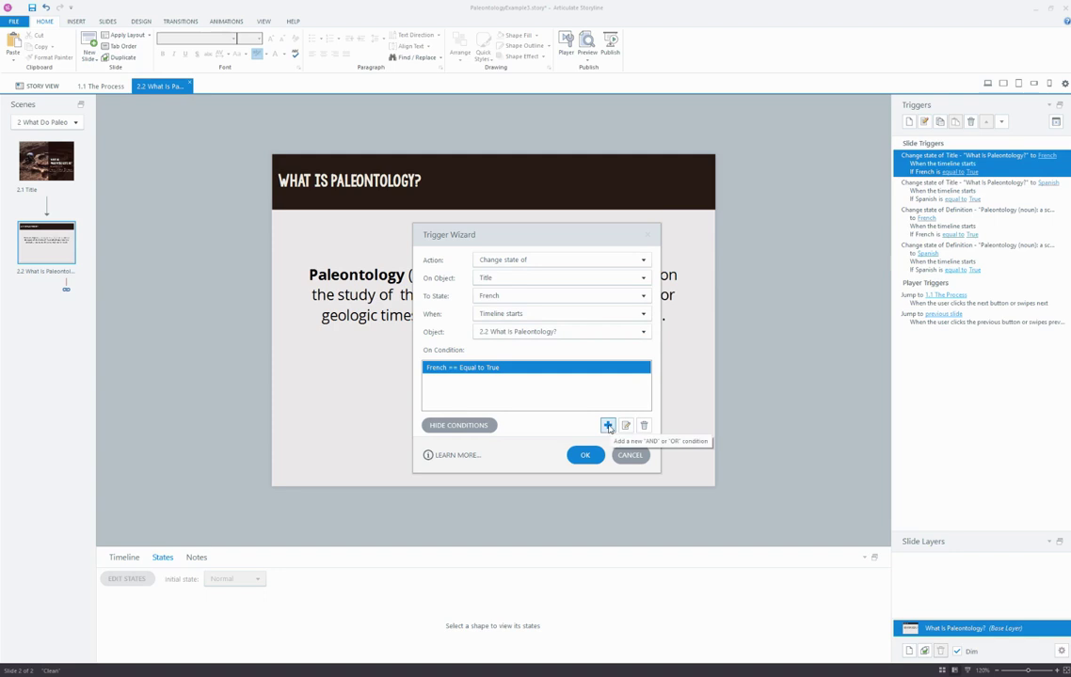
left_click(608, 426)
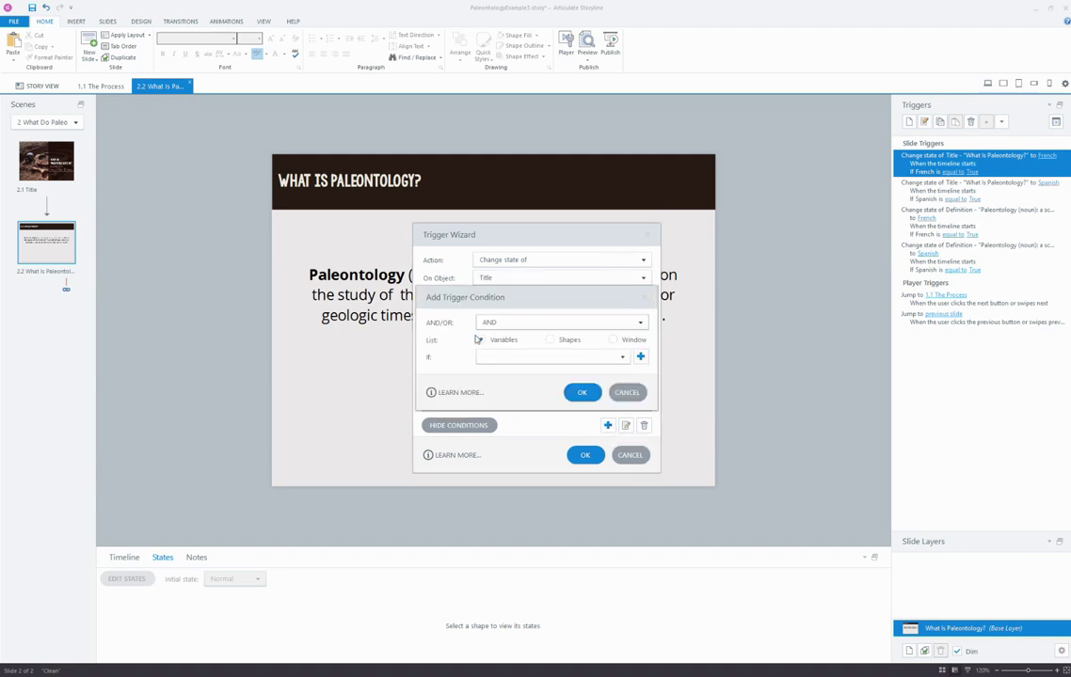
left_click(501, 358)
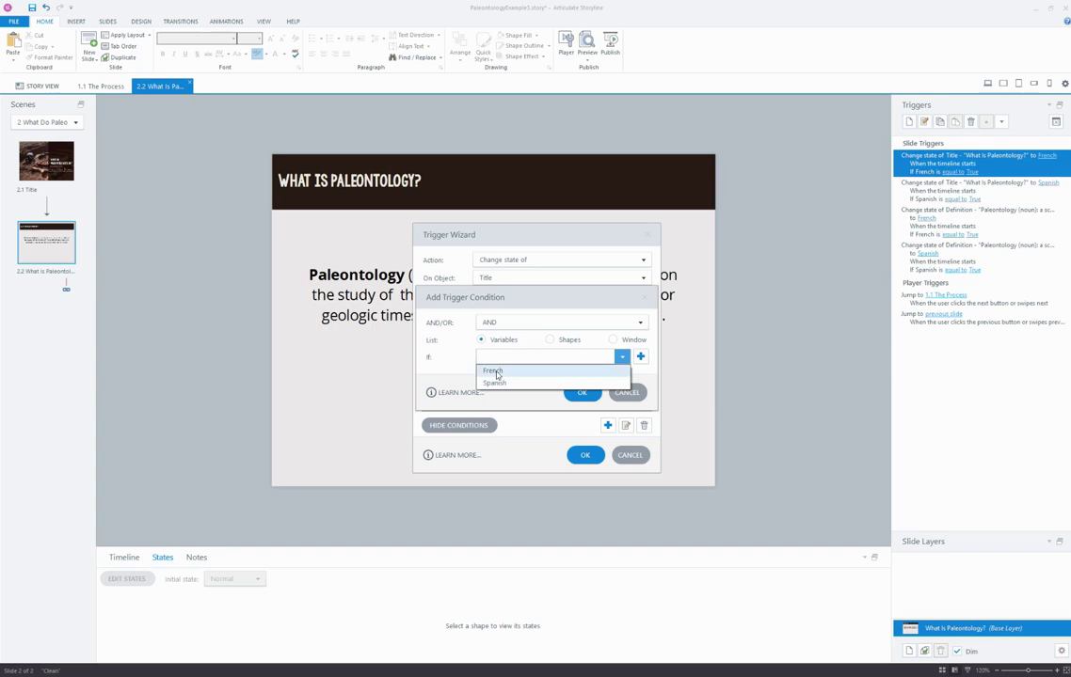
left_click(496, 371)
left_click(546, 377)
left_click(546, 389)
left_click(584, 411)
left_click(642, 457)
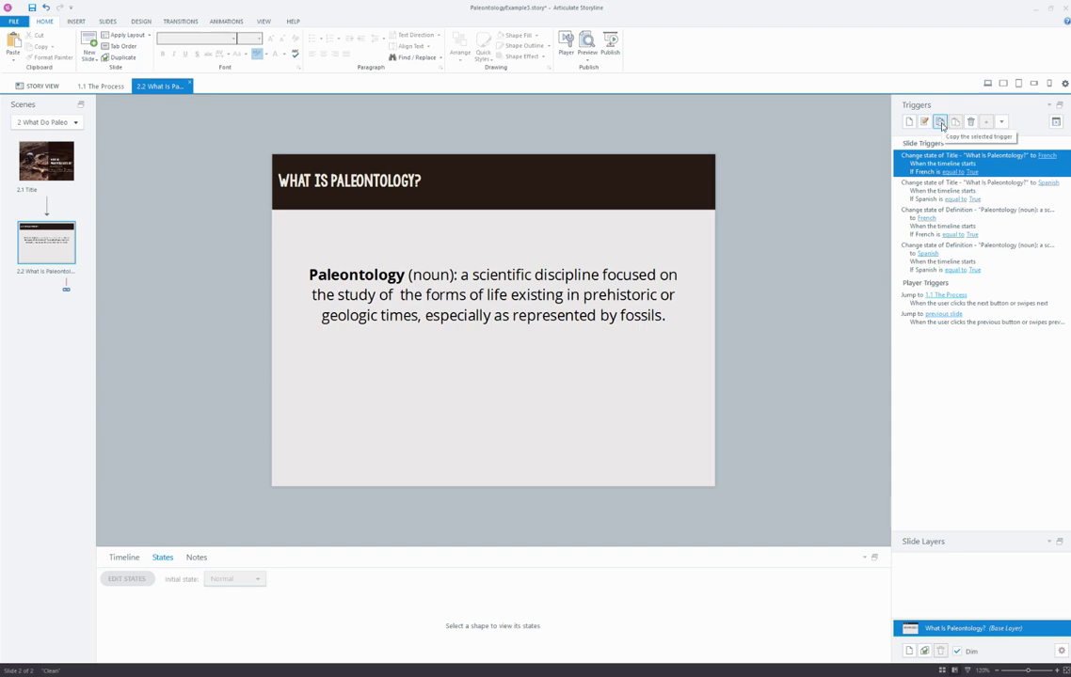
- Check the target state and condition operator of the trigger that changes the Title to Spanish
left_click(941, 125)
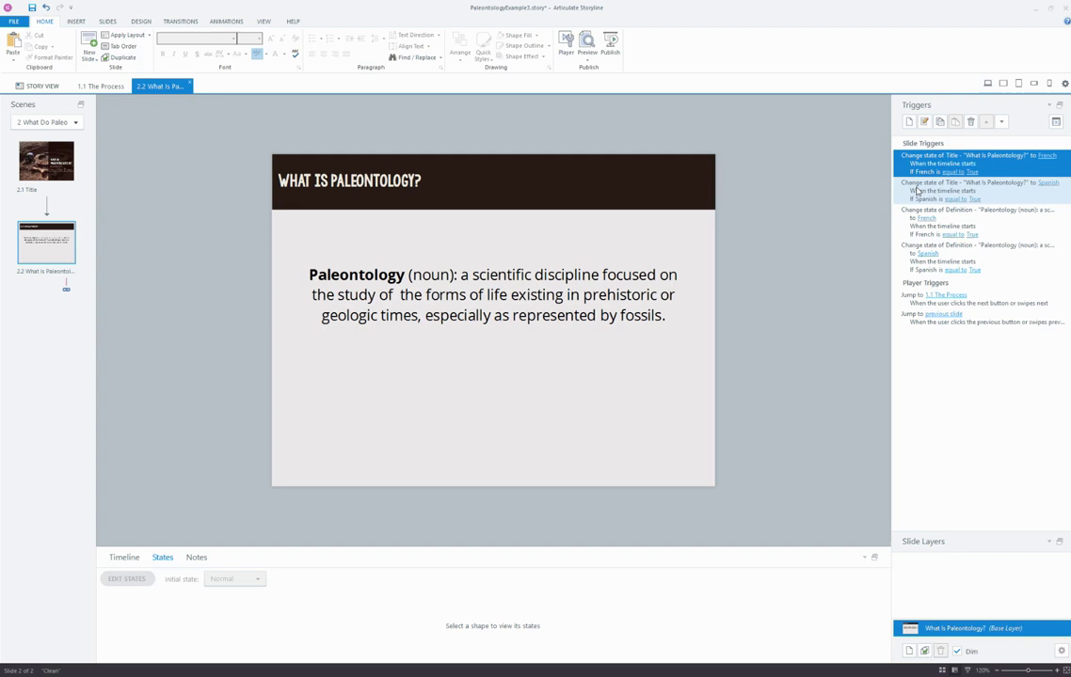
left_click(1048, 182)
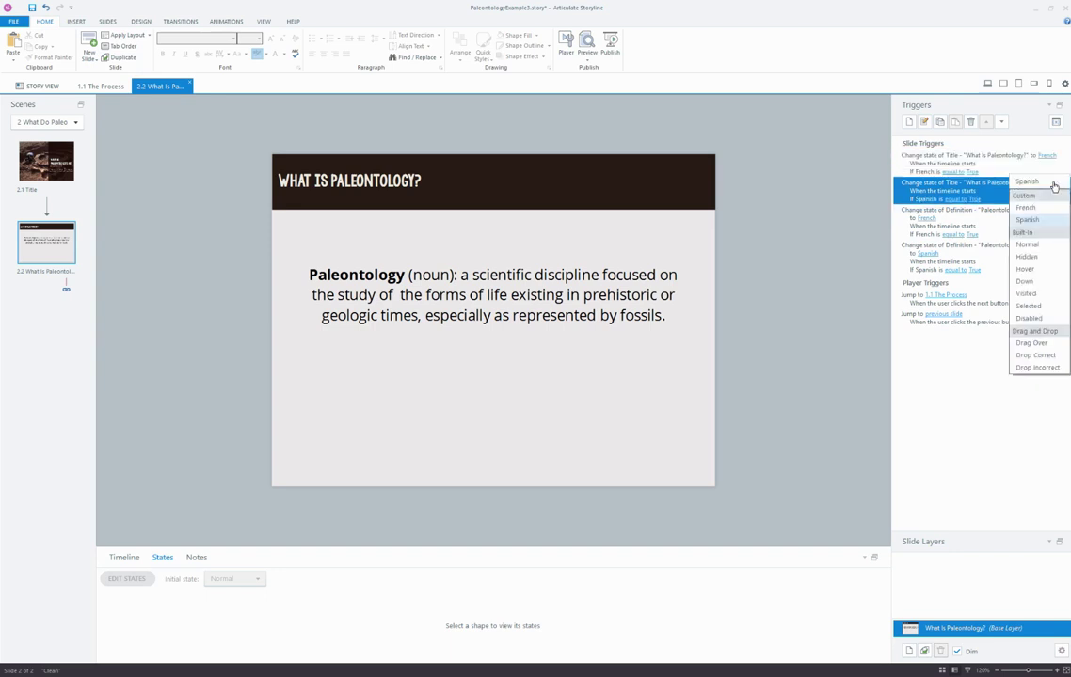
left_click(1053, 184)
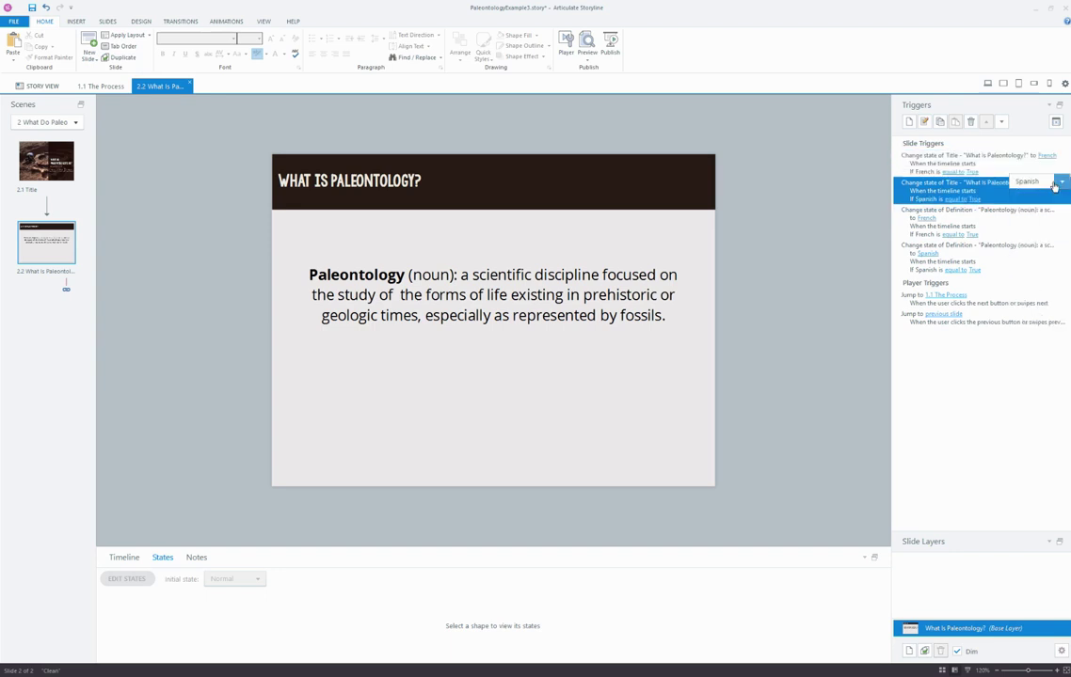
left_click(962, 199)
left_click(961, 198)
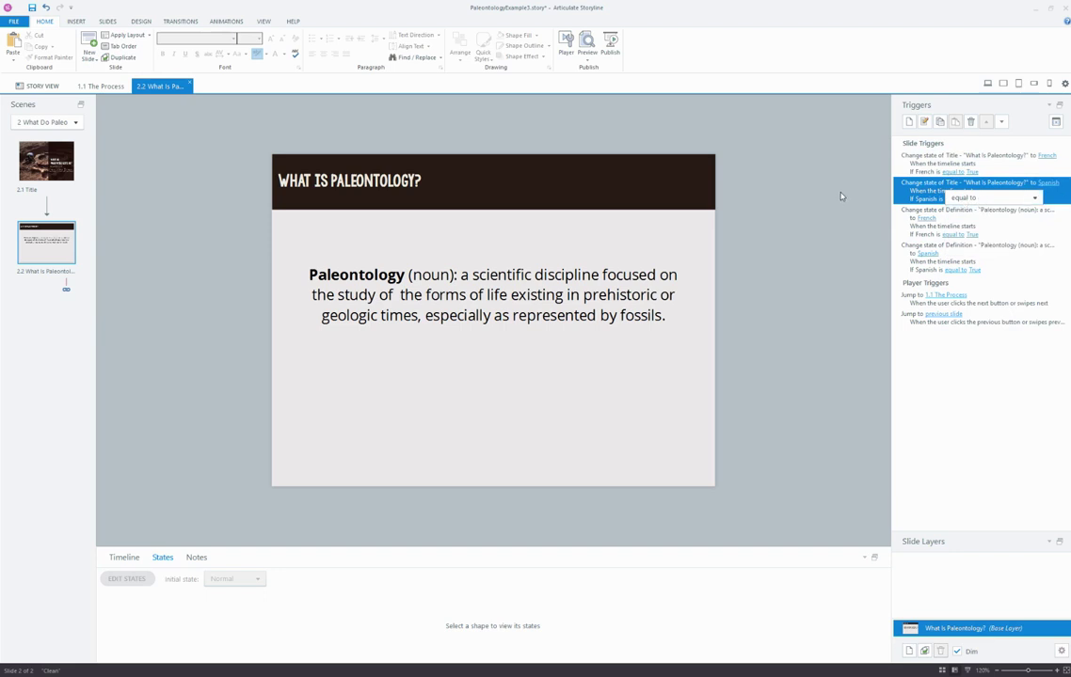
left_click(800, 198)
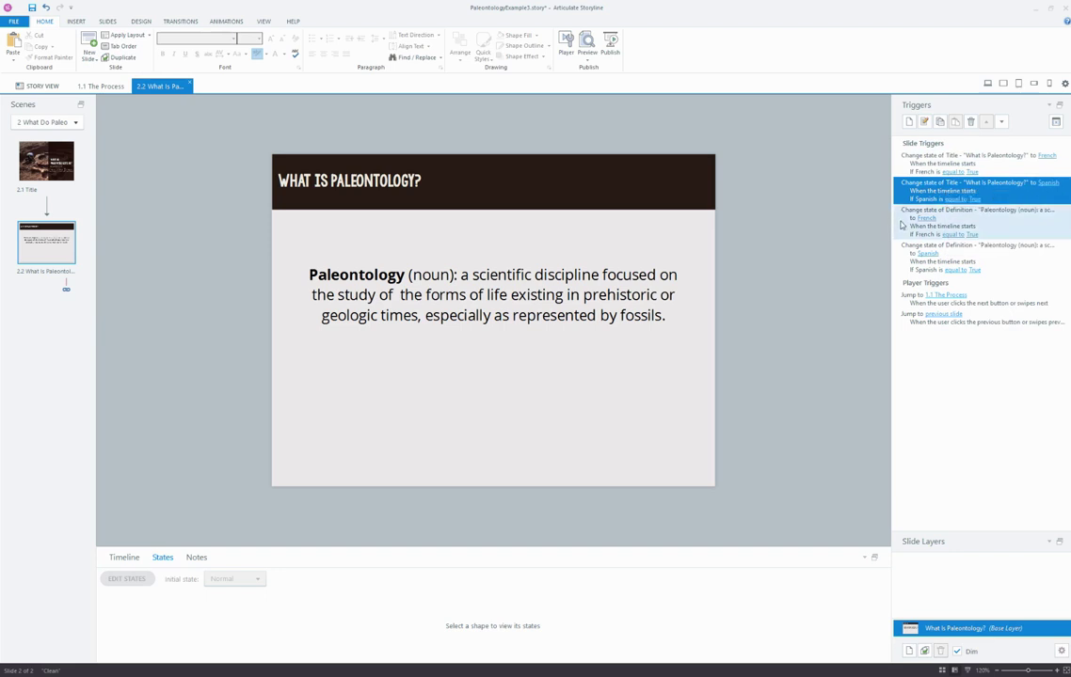
- Review the settings of the Definition text box's French state trigger and select its Spanish counterpart
left_click(431, 263)
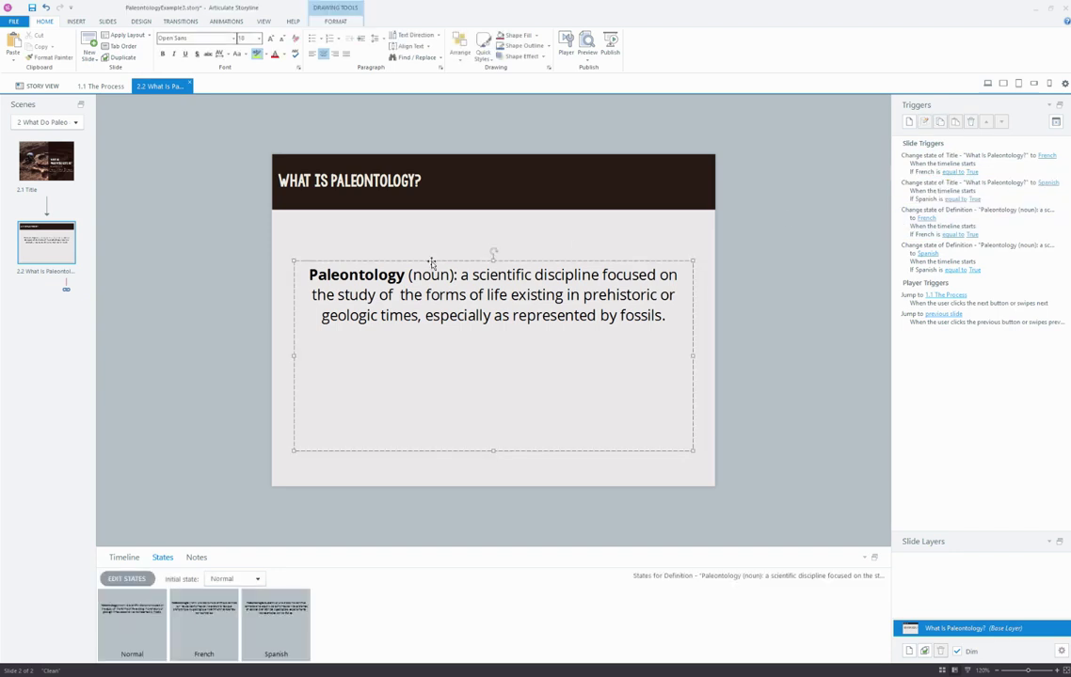
left_click(899, 216)
left_click(923, 122)
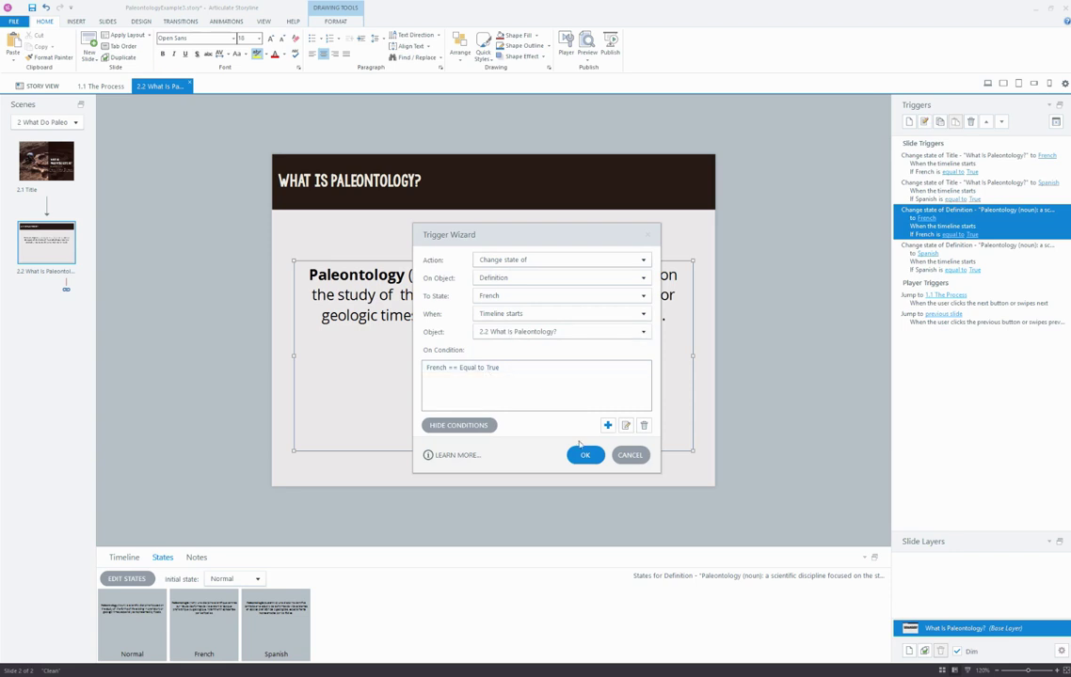
left_click(596, 452)
left_click(903, 257)
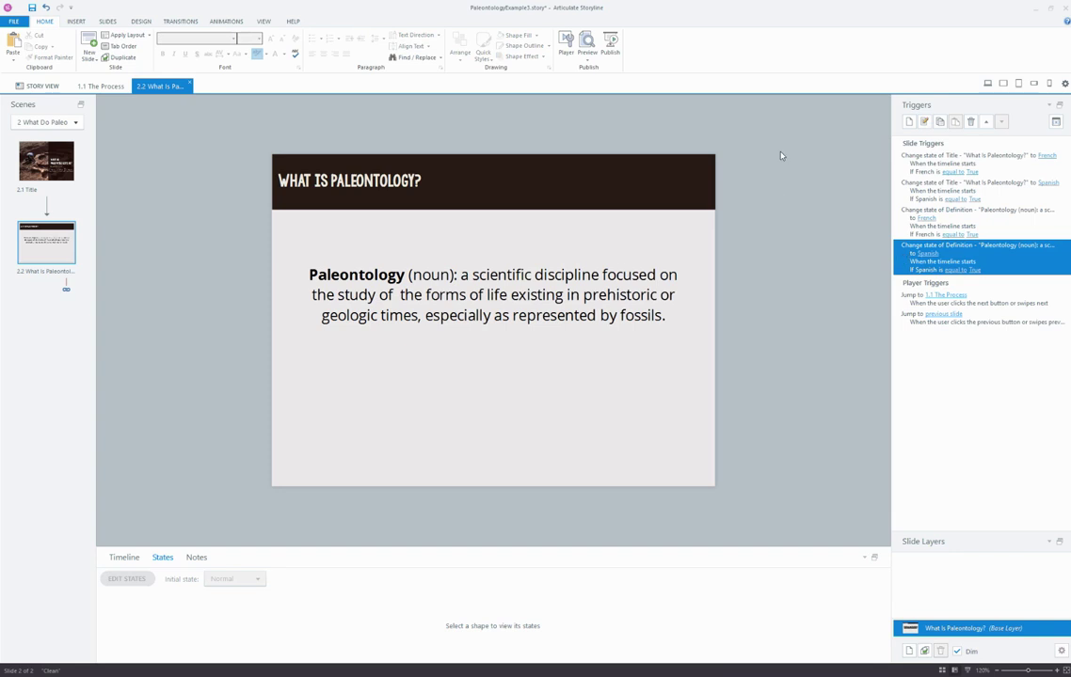